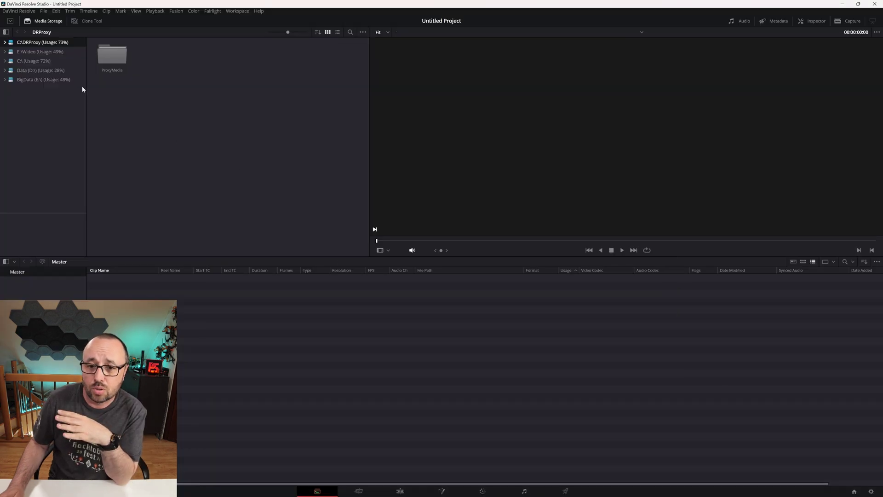
Step: Import P1003533.MOV from E:\Wideo, keeping the frame rate, and create Timeline 1 from it
{"action": "left_click", "coordinate": [42, 52]}
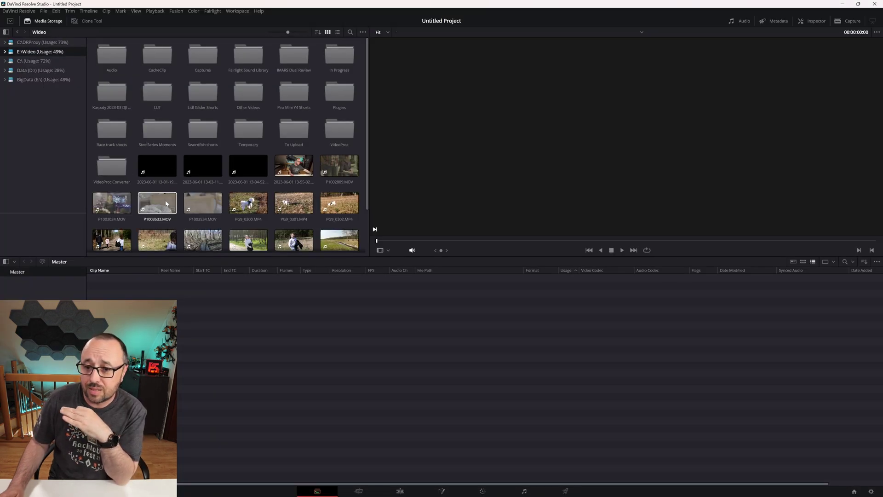
{"action": "left_click_drag", "start_coordinate": [170, 199], "coordinate": [179, 328]}
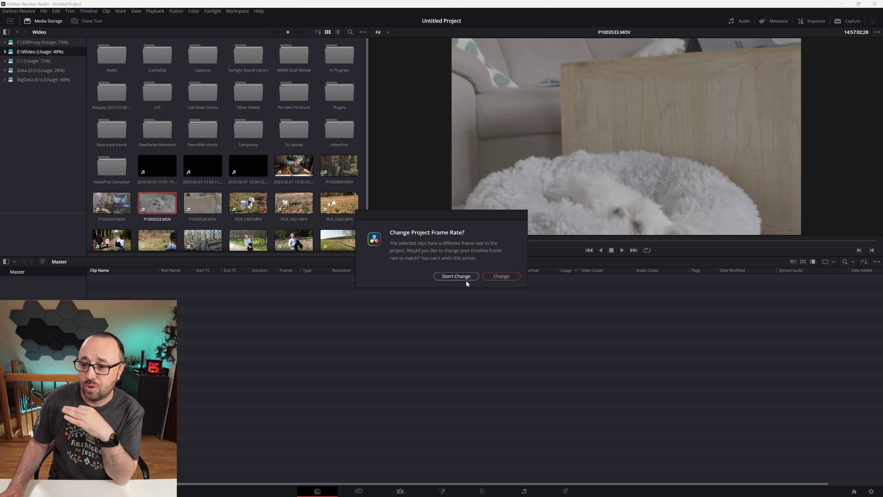
{"action": "left_click", "coordinate": [501, 276]}
{"action": "right_click", "coordinate": [128, 279]}
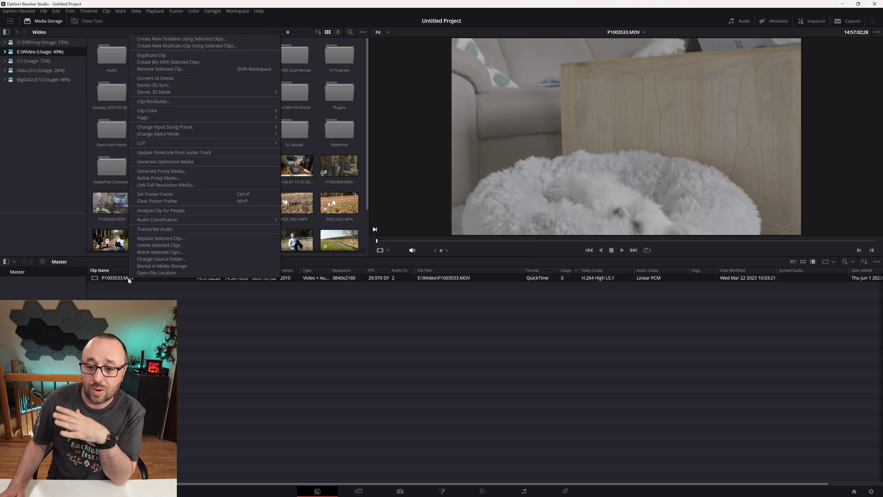
{"action": "left_click", "coordinate": [198, 38]}
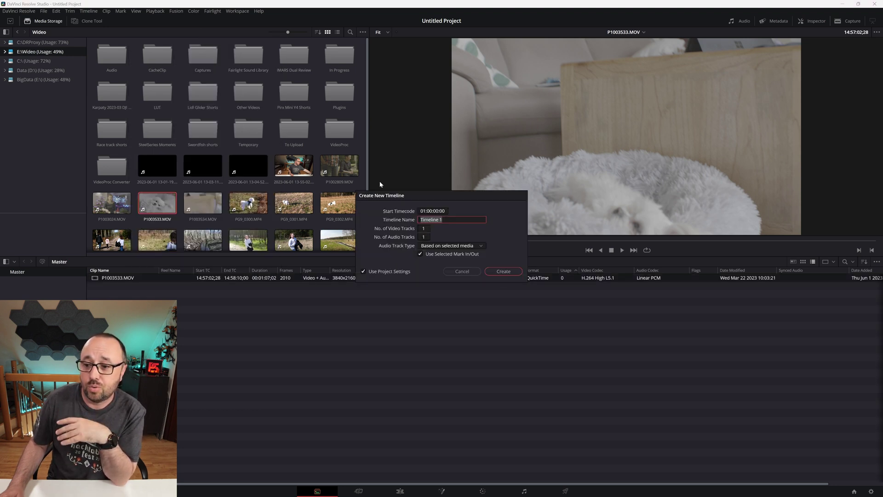
{"action": "left_click", "coordinate": [509, 275]}
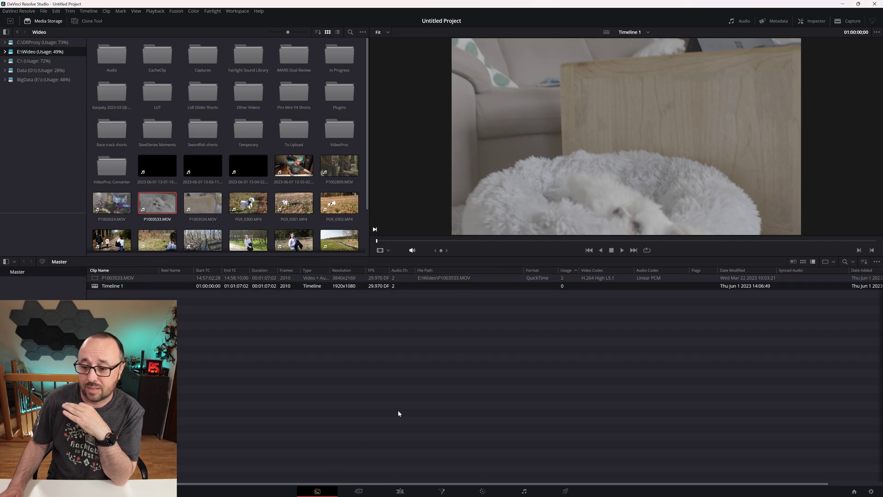
Step: Open Timeline 1, move the playhead to 01:00:26;04, and switch to Fairlight
{"action": "left_click", "coordinate": [399, 491]}
{"action": "left_click_drag", "start_coordinate": [398, 256], "coordinate": [499, 256]}
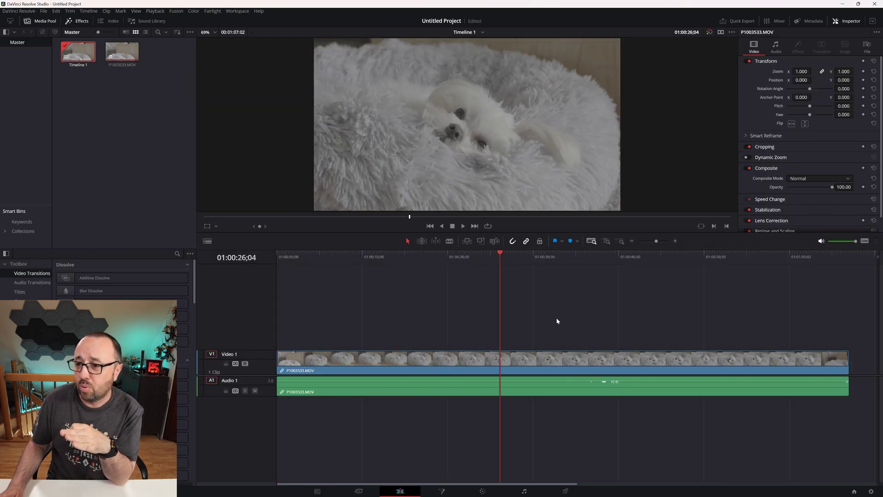
{"action": "left_click", "coordinate": [525, 492]}
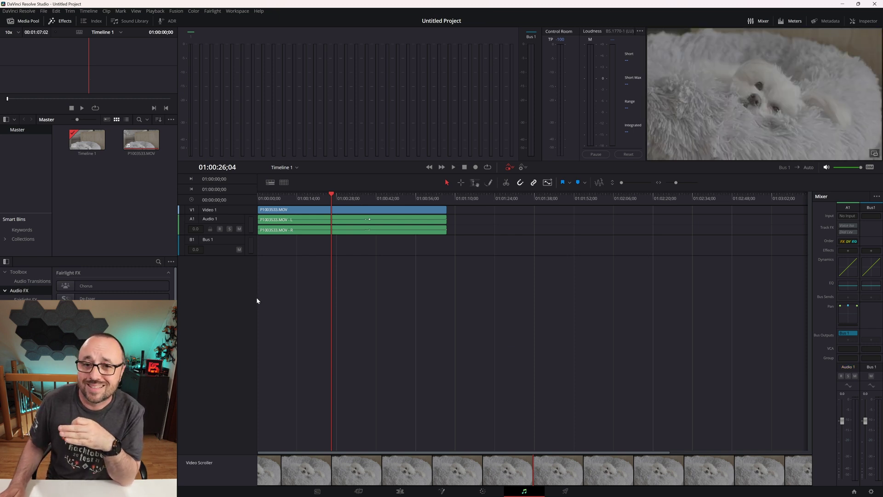
Step: Add a mono audio track below Audio 1, rename it 'Mic', and save the project
{"action": "right_click", "coordinate": [215, 283]}
{"action": "mouse_move", "coordinate": [249, 287]}
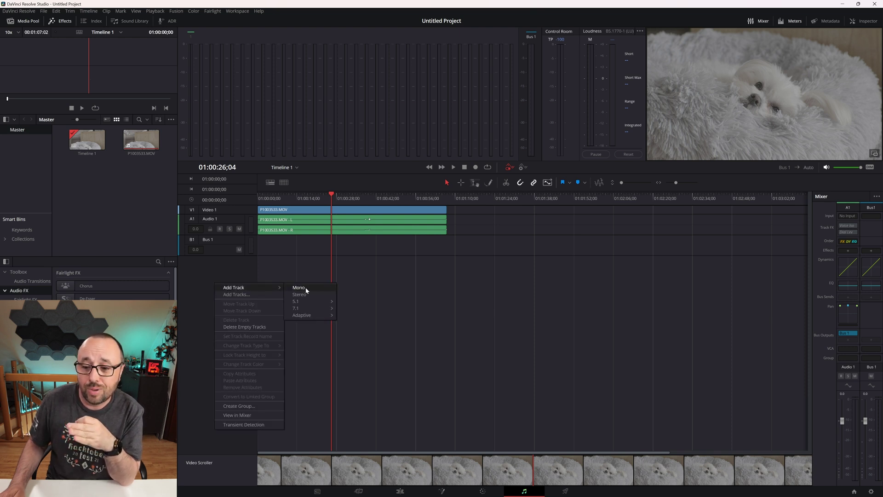
{"action": "left_click", "coordinate": [305, 288]}
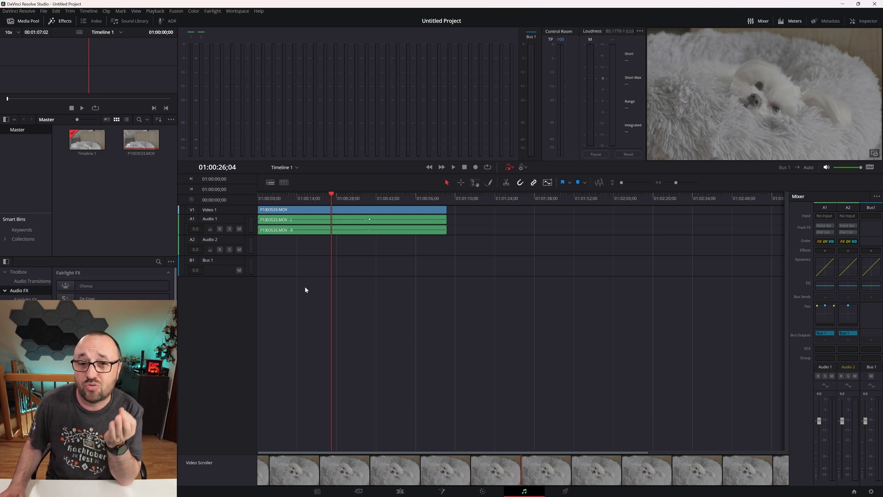
{"action": "double_click", "coordinate": [220, 238]}
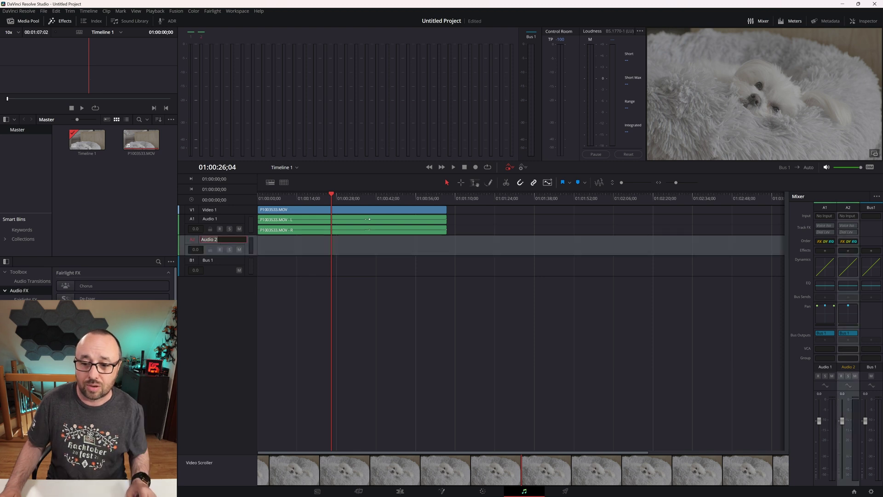
{"action": "type", "text": "Mic"}
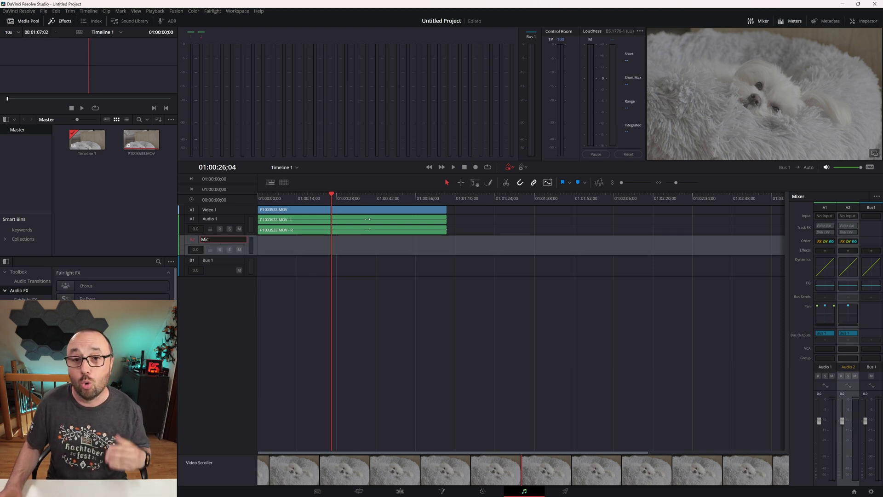
{"action": "left_click", "coordinate": [215, 315]}
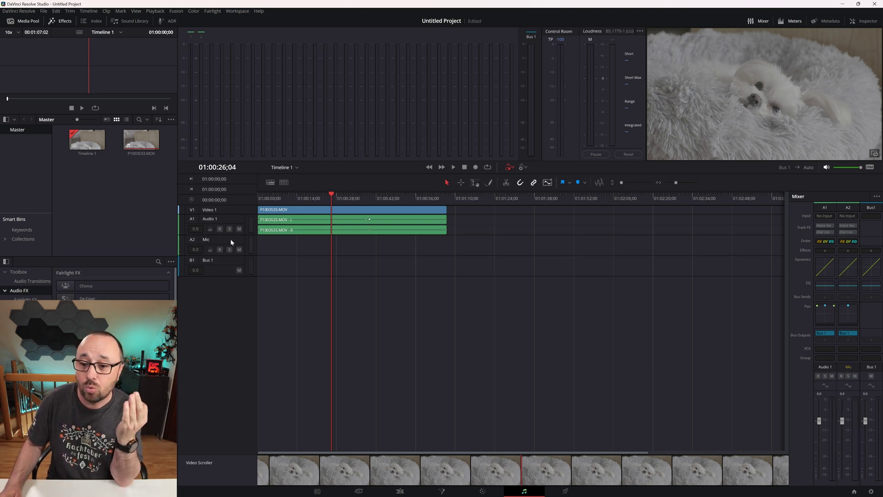
{"action": "key", "text": "ctrl+s"}
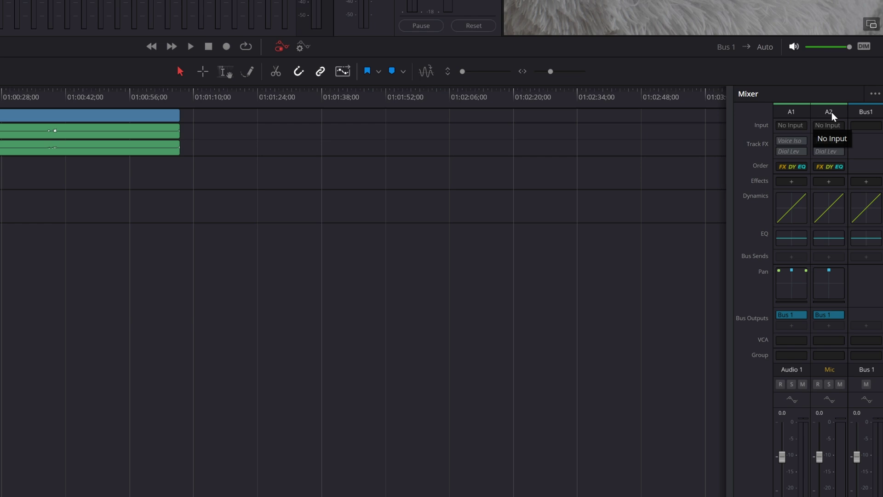
Step: Patch source 1 (XLR) to the A2 Mic track input in the Mixer
{"action": "left_click", "coordinate": [833, 126]}
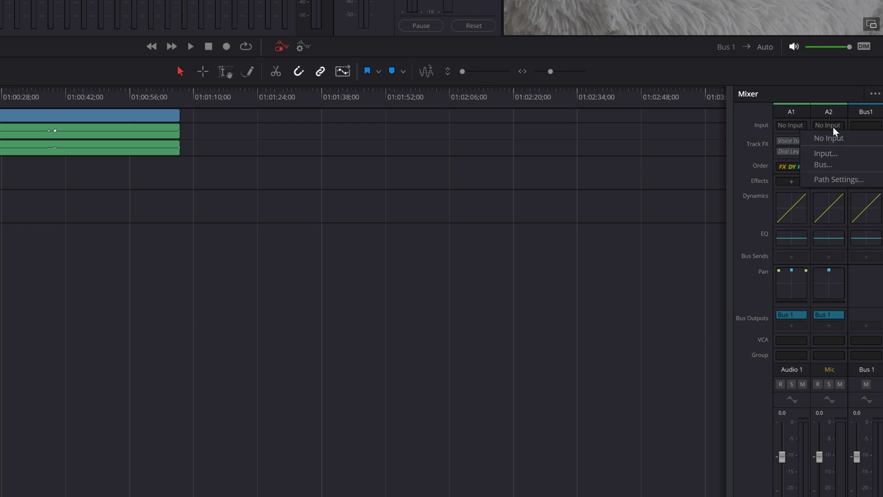
{"action": "left_click", "coordinate": [837, 153]}
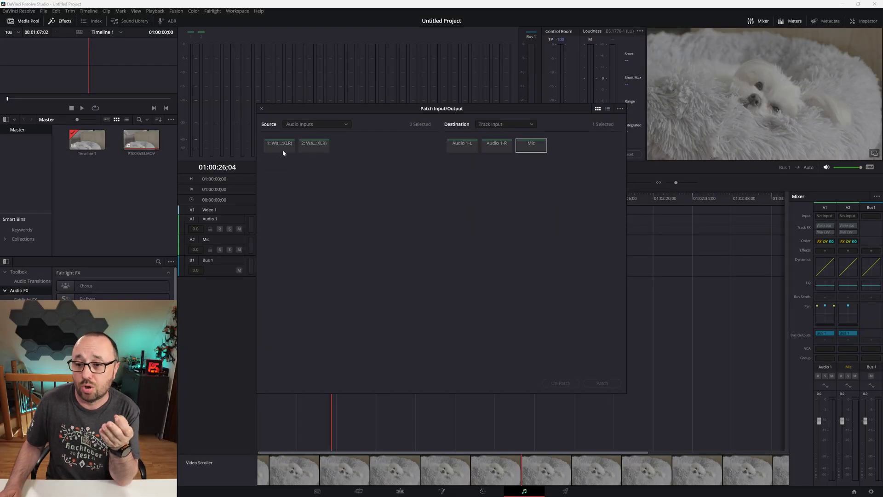
{"action": "left_click", "coordinate": [281, 144]}
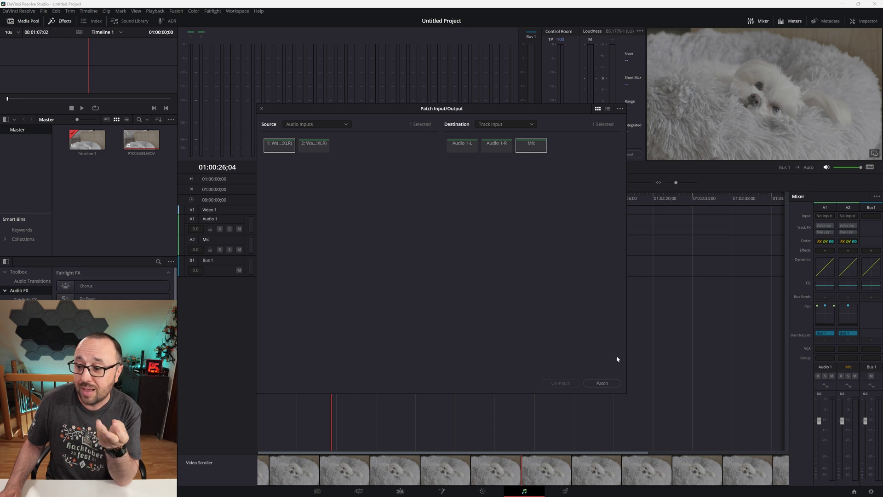
{"action": "left_click", "coordinate": [615, 385]}
{"action": "left_click", "coordinate": [261, 108]}
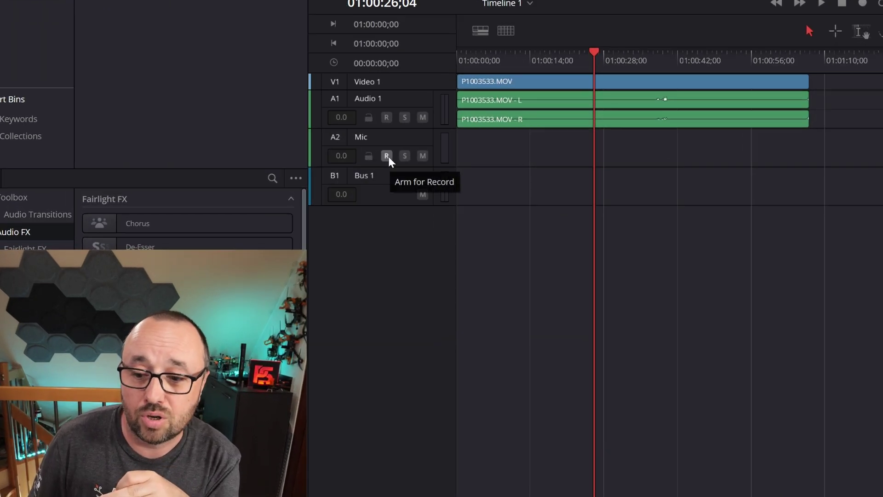
Step: Arm the A2 Mic track for recording and move the playhead to the recording start
{"action": "left_click", "coordinate": [387, 155]}
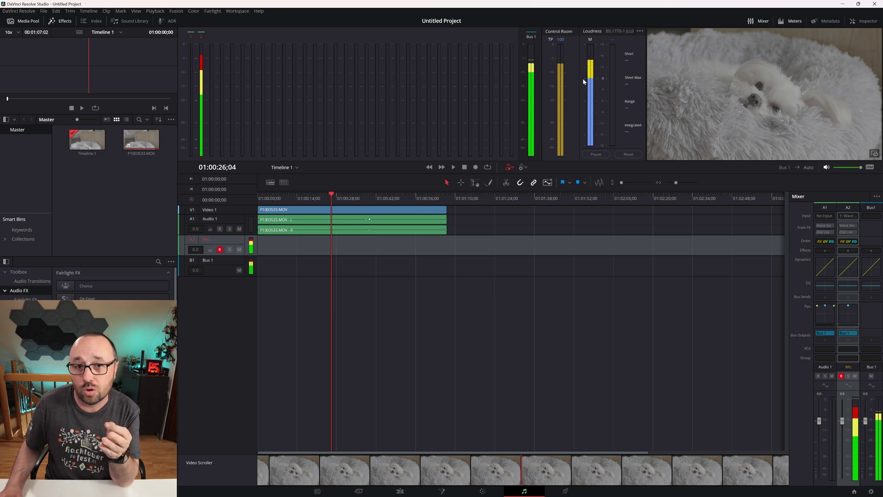
{"action": "left_click_drag", "start_coordinate": [300, 198], "coordinate": [316, 200]}
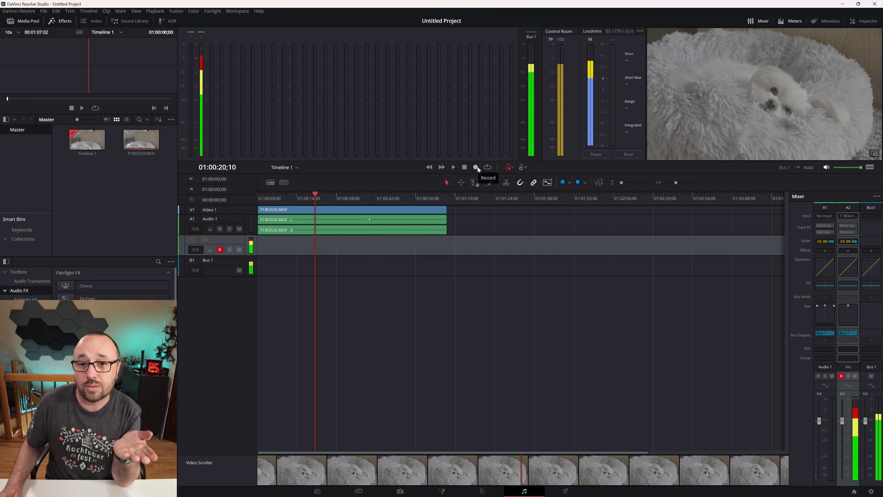
Step: Record a short voice clip onto the Mic track, stopping with Space
{"action": "left_click", "coordinate": [476, 167]}
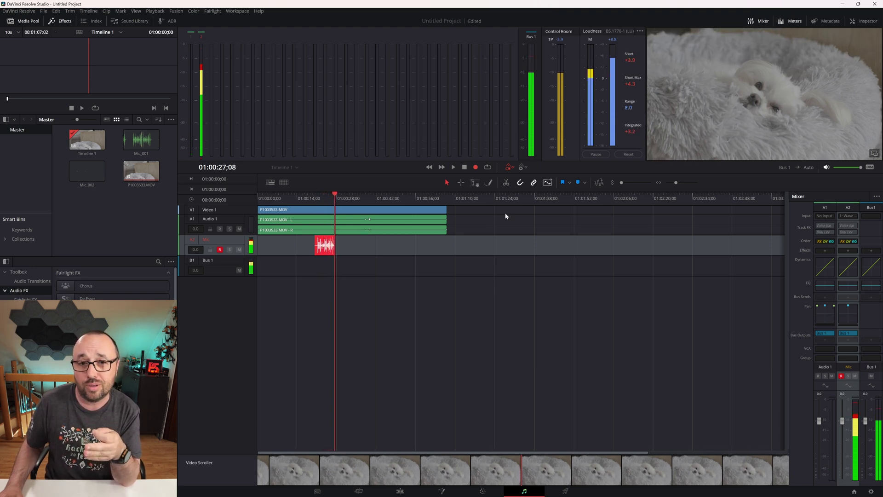
{"action": "key", "text": "space"}
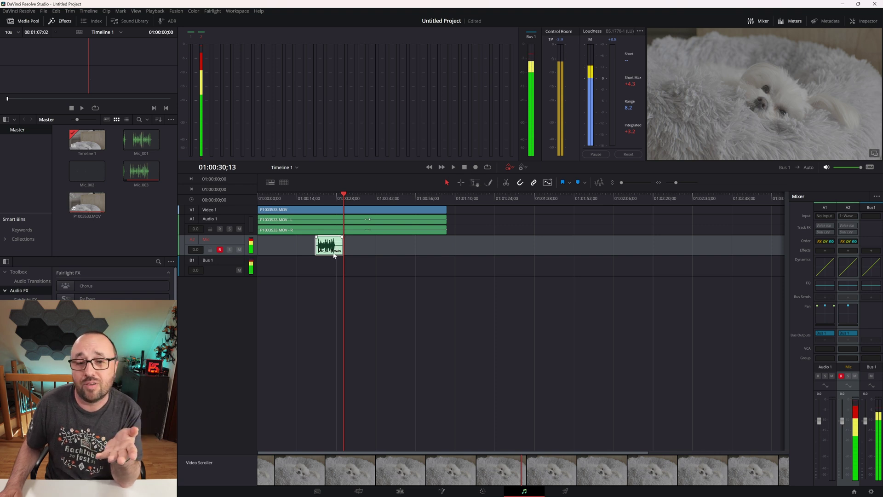